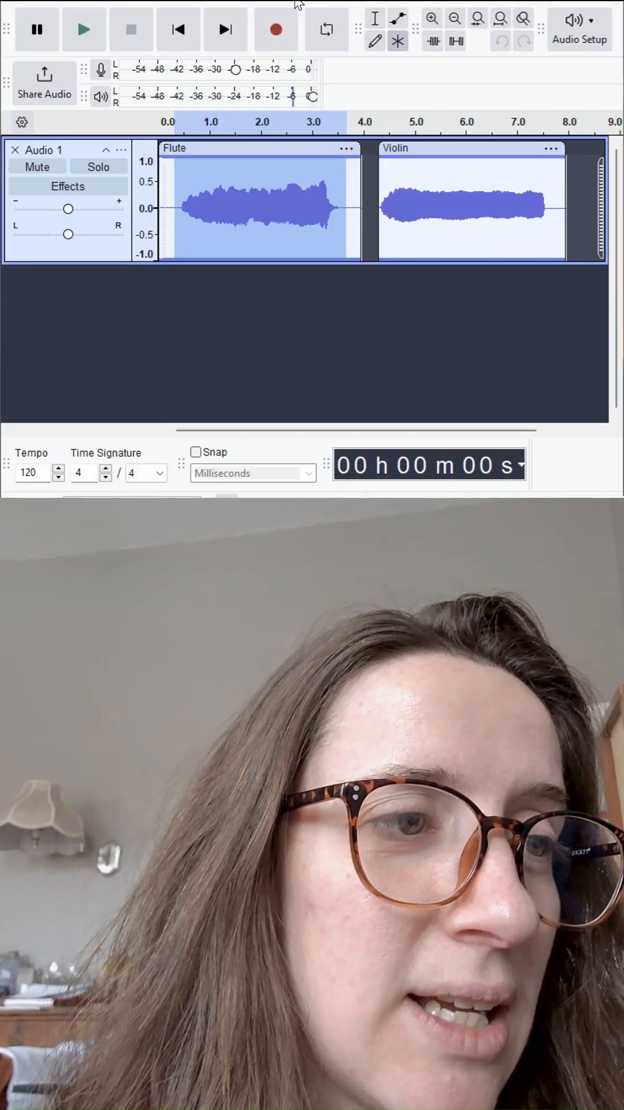
# Plot Spectrum on the flute selection, showing its strongest peak near 500 Hz.
pyautogui.click(347, 2)
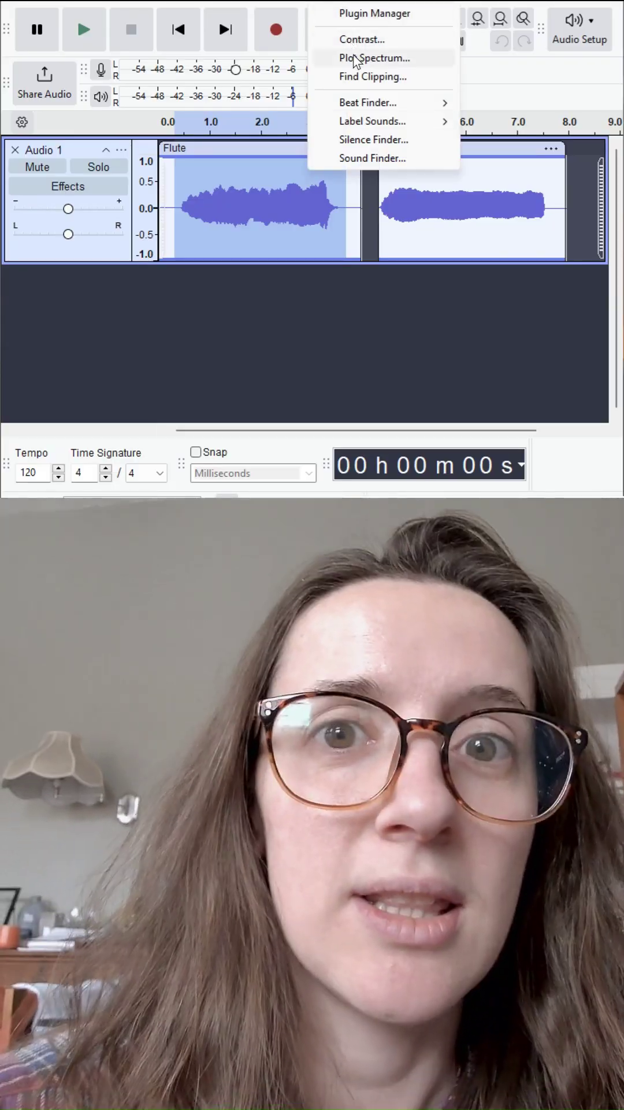
pyautogui.click(354, 58)
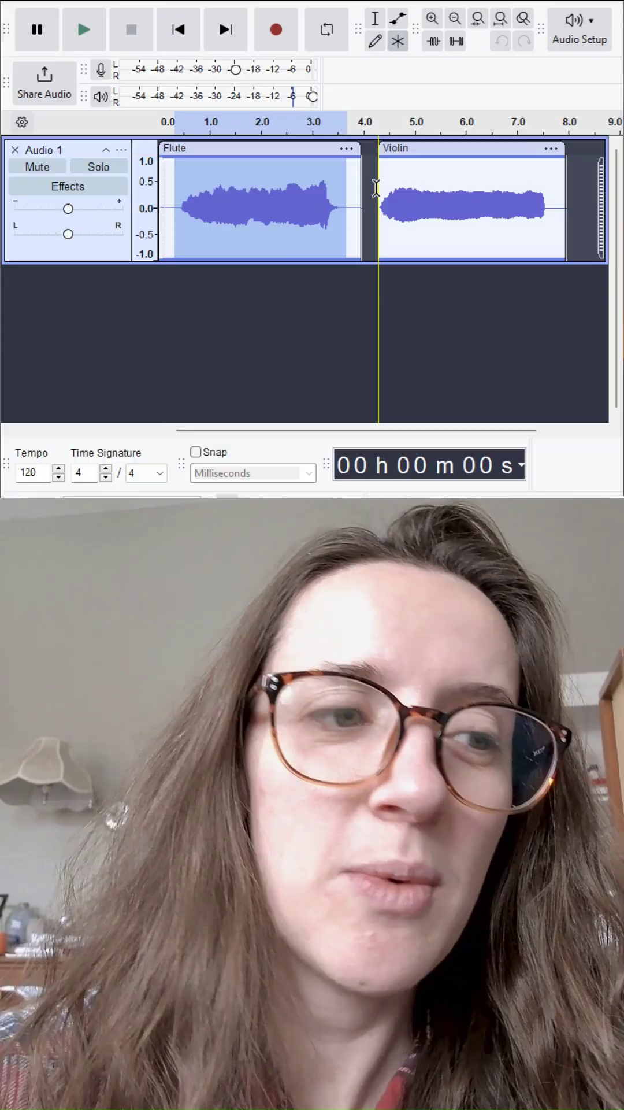
# Select the sounding Violin passage from about 4.3 s to 7.4 s and play it back.
pyautogui.moveTo(378, 189); pyautogui.dragTo(554, 214)
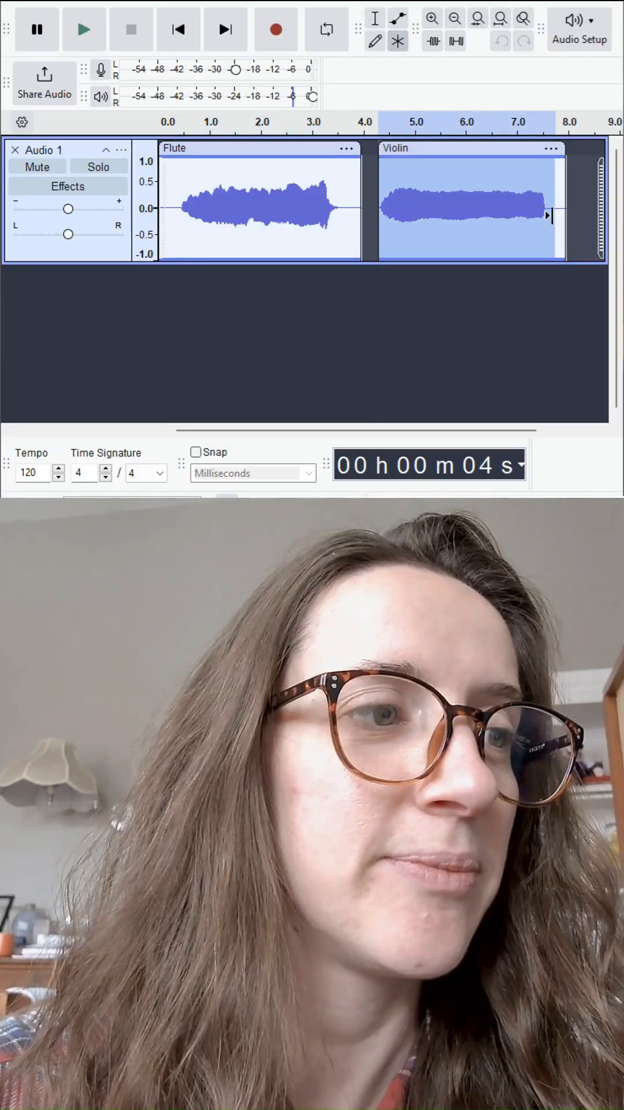
pyautogui.click(86, 25)
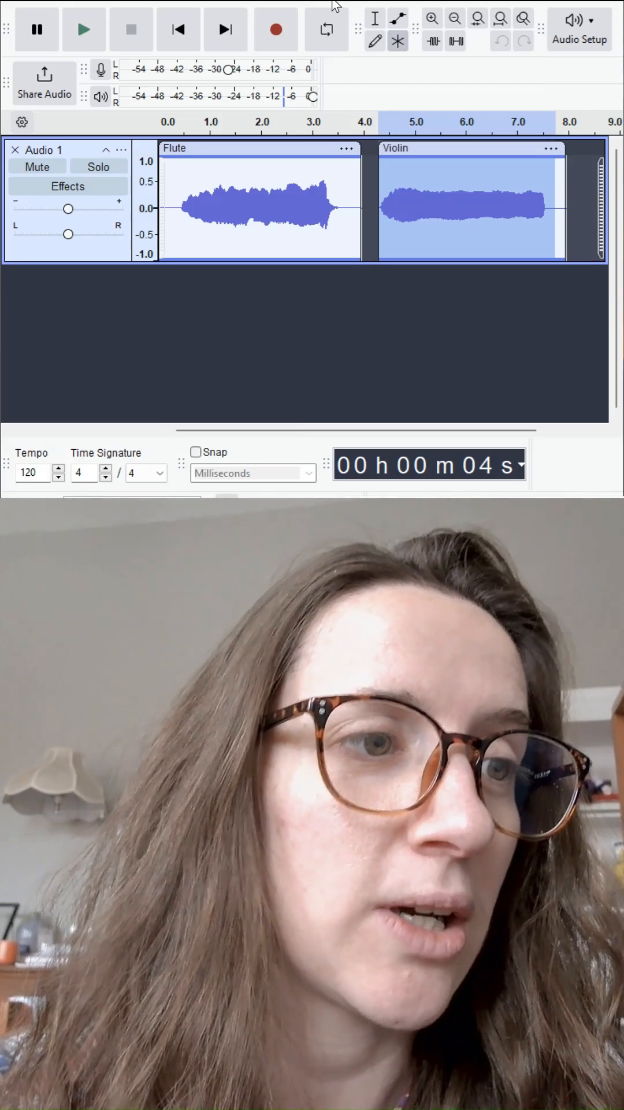
# Plot Spectrum on the violin selection, showing closely spaced partials with a peak near 223 Hz.
pyautogui.click(335, 5)
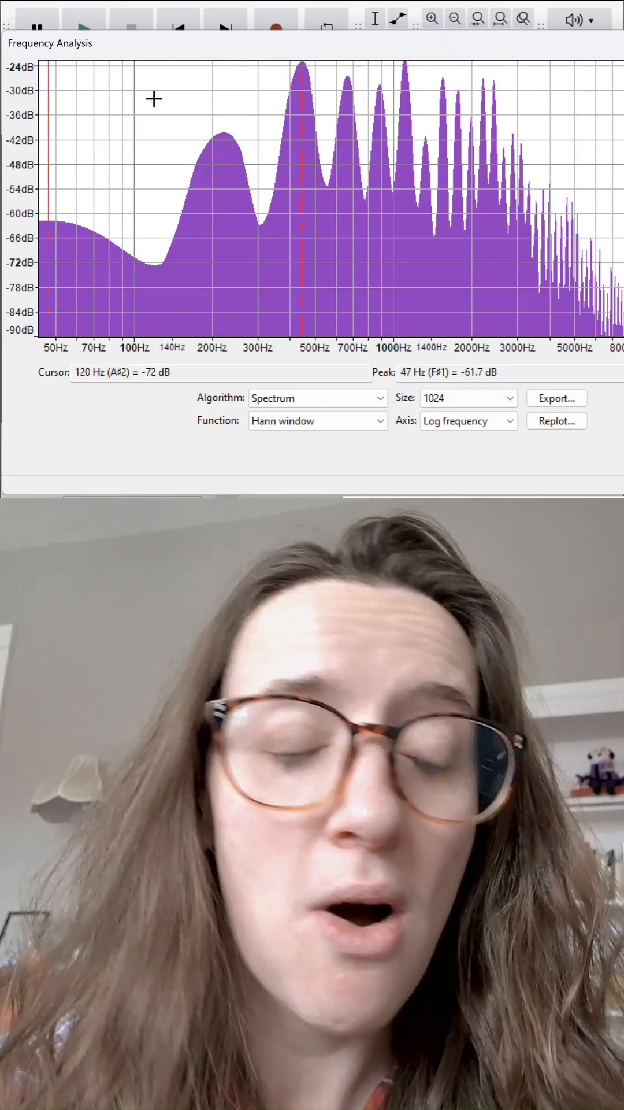